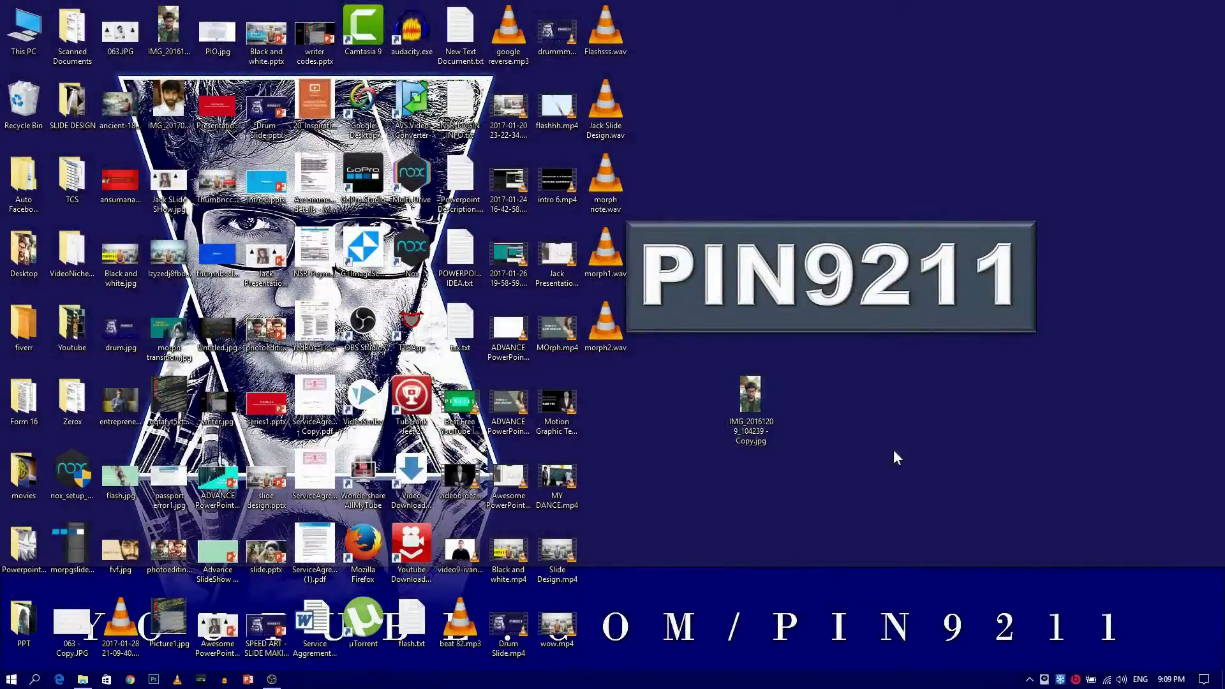
- Open IMG_20161209_104239 - Copy.jpg from the desktop in Picasa Photo Viewer
{"action": "double_click", "coordinate": [751, 396]}
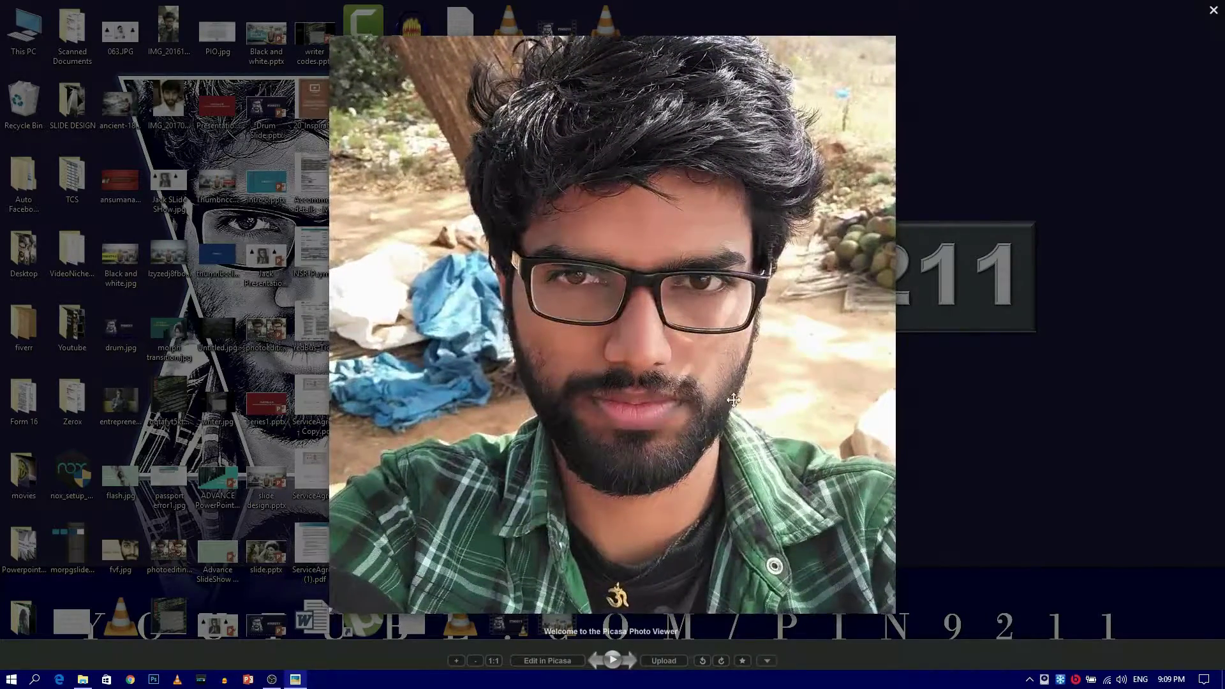
- In the Tuning tab, brighten the selfie by raising fill light and adjusting highlights and shadows
{"action": "left_click", "coordinate": [551, 664]}
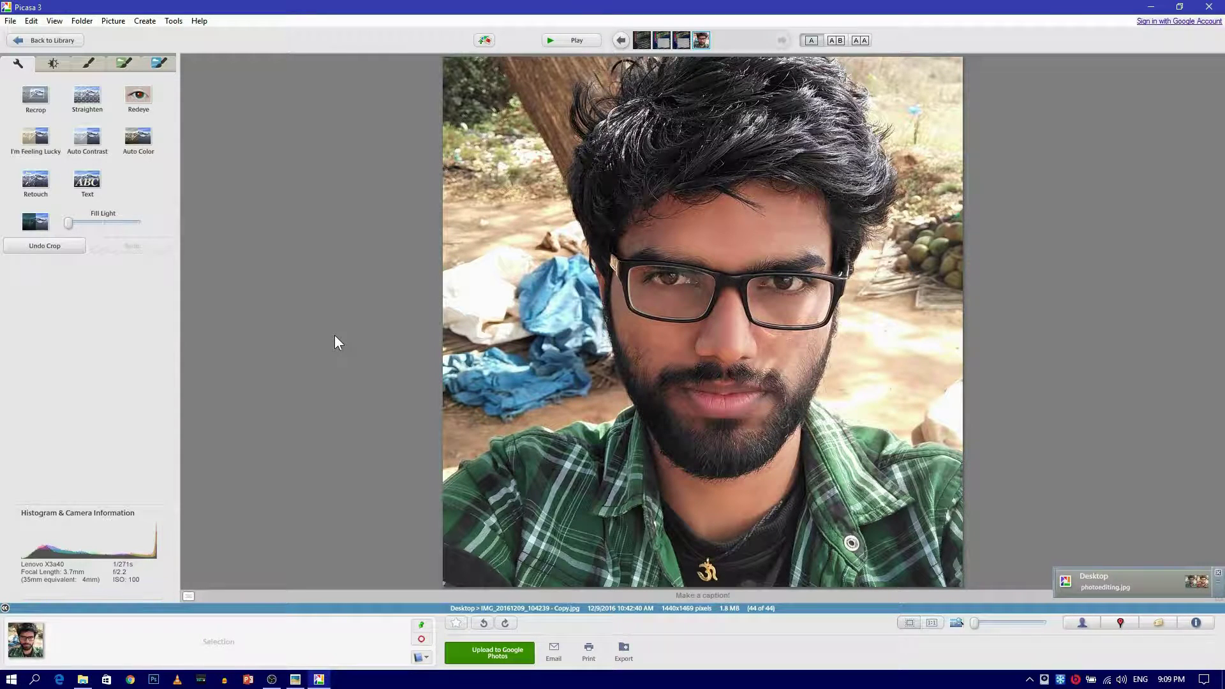
{"action": "left_click", "coordinate": [53, 67]}
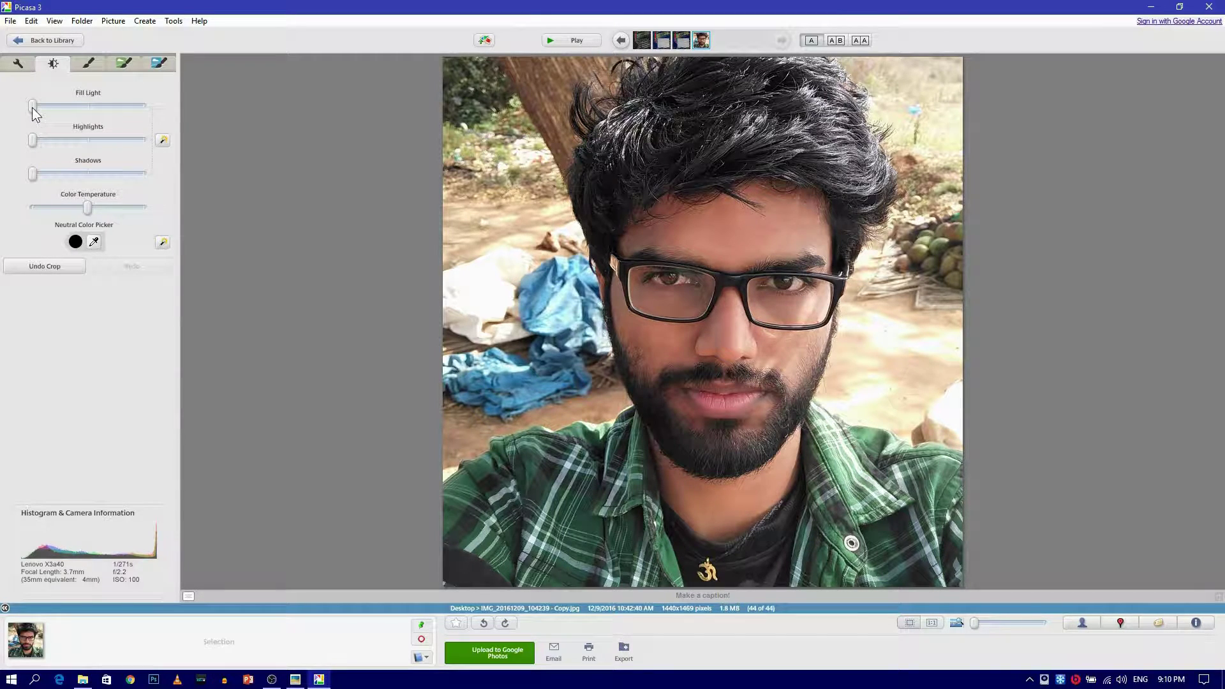
{"action": "left_click_drag", "start_coordinate": [36, 107], "coordinate": [53, 147]}
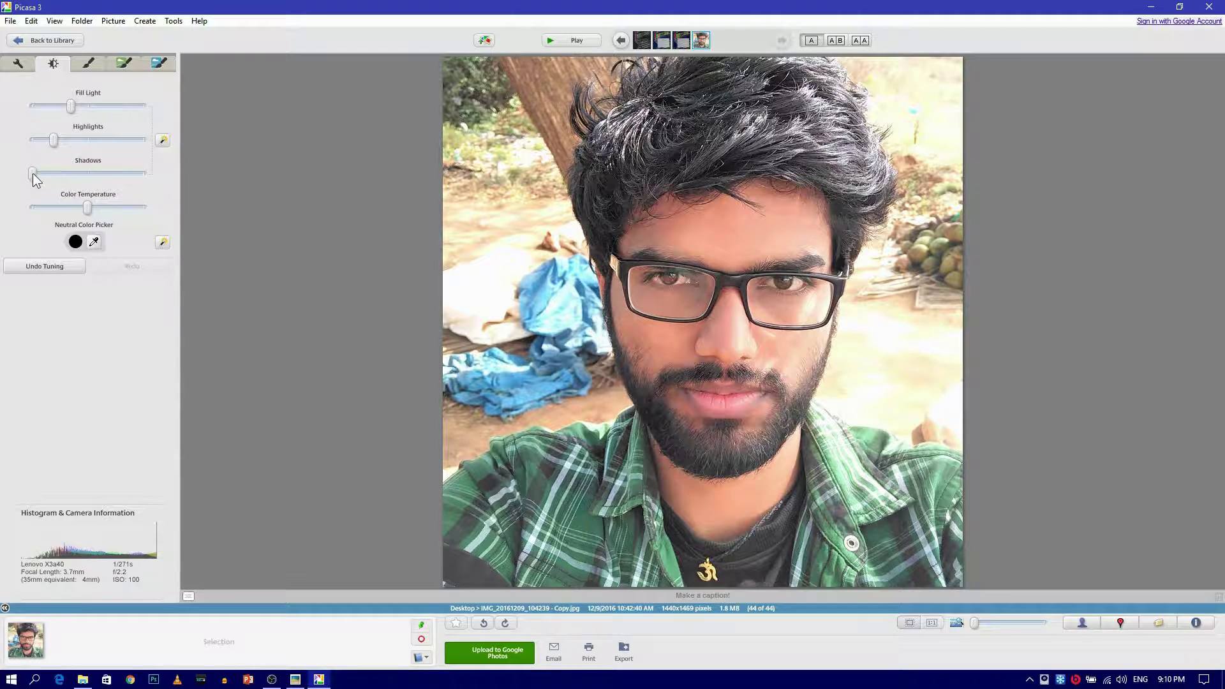
{"action": "mouse_move", "coordinate": [33, 173]}
{"action": "left_mouse_down"}
{"action": "mouse_move", "coordinate": [45, 175]}
{"action": "mouse_move", "coordinate": [52, 138]}
{"action": "mouse_move", "coordinate": [63, 143]}
{"action": "mouse_move", "coordinate": [52, 174]}
{"action": "left_mouse_up"}
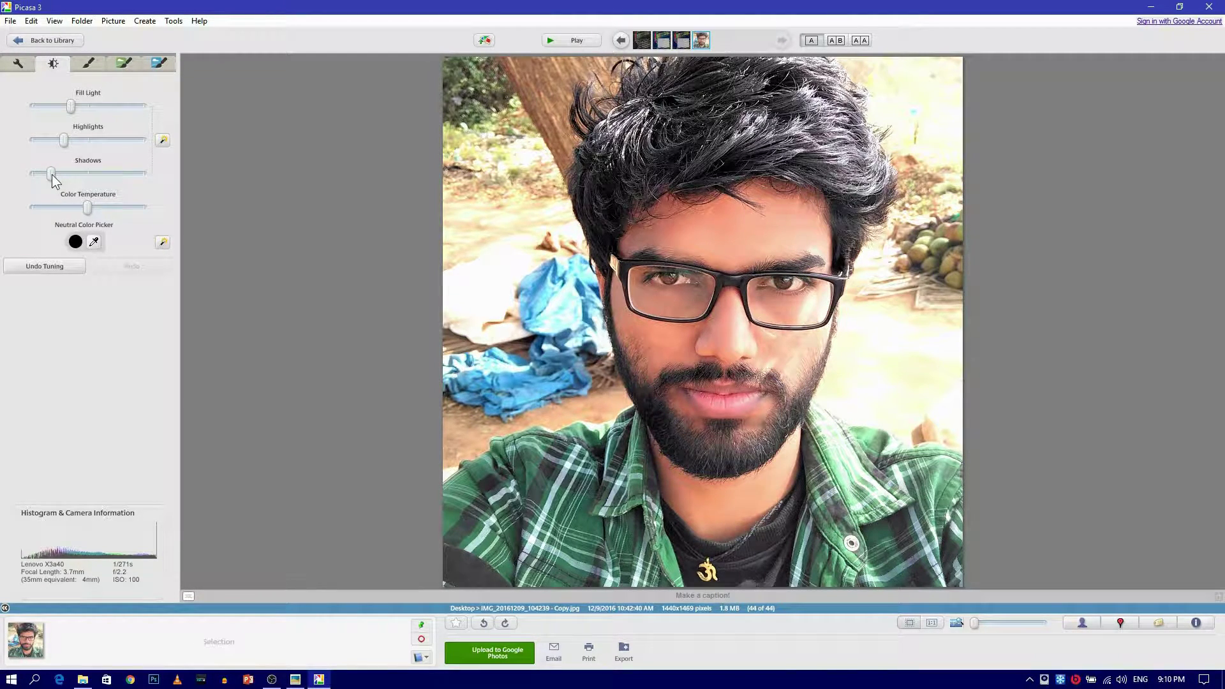
{"action": "left_click_drag", "start_coordinate": [52, 174], "coordinate": [53, 174]}
{"action": "left_click", "coordinate": [87, 67]}
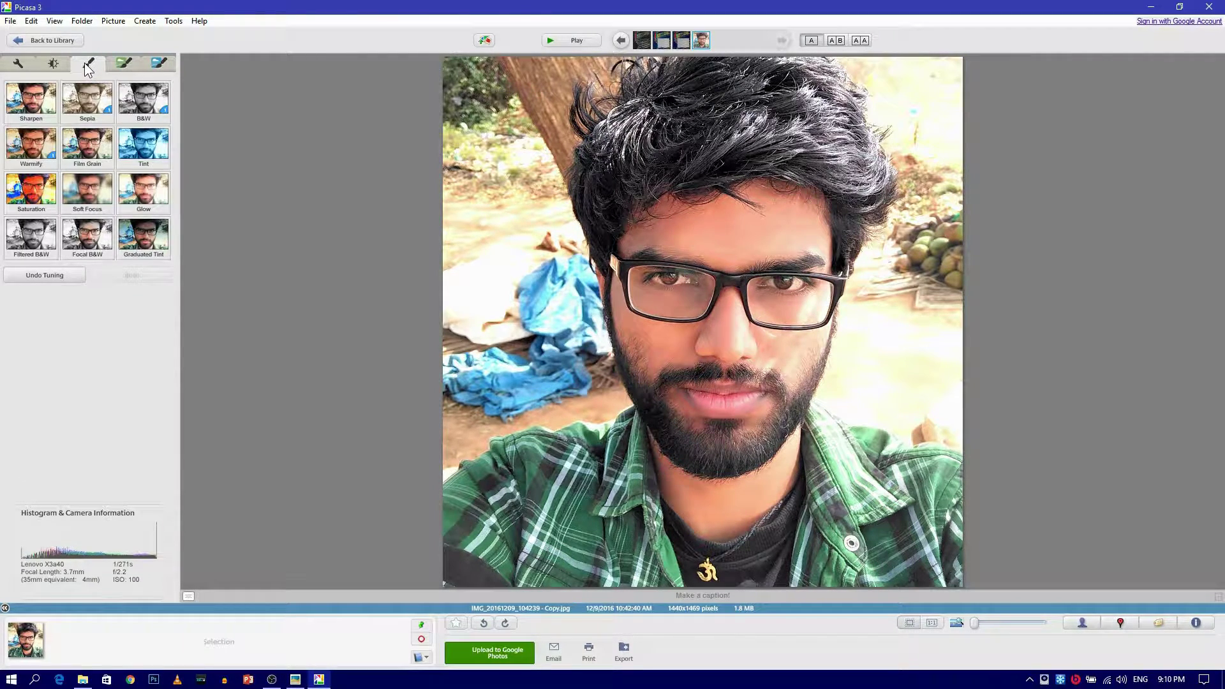
- Apply HDR-ish with maximum radius, reduced strength and a slight fade
{"action": "left_click", "coordinate": [123, 66]}
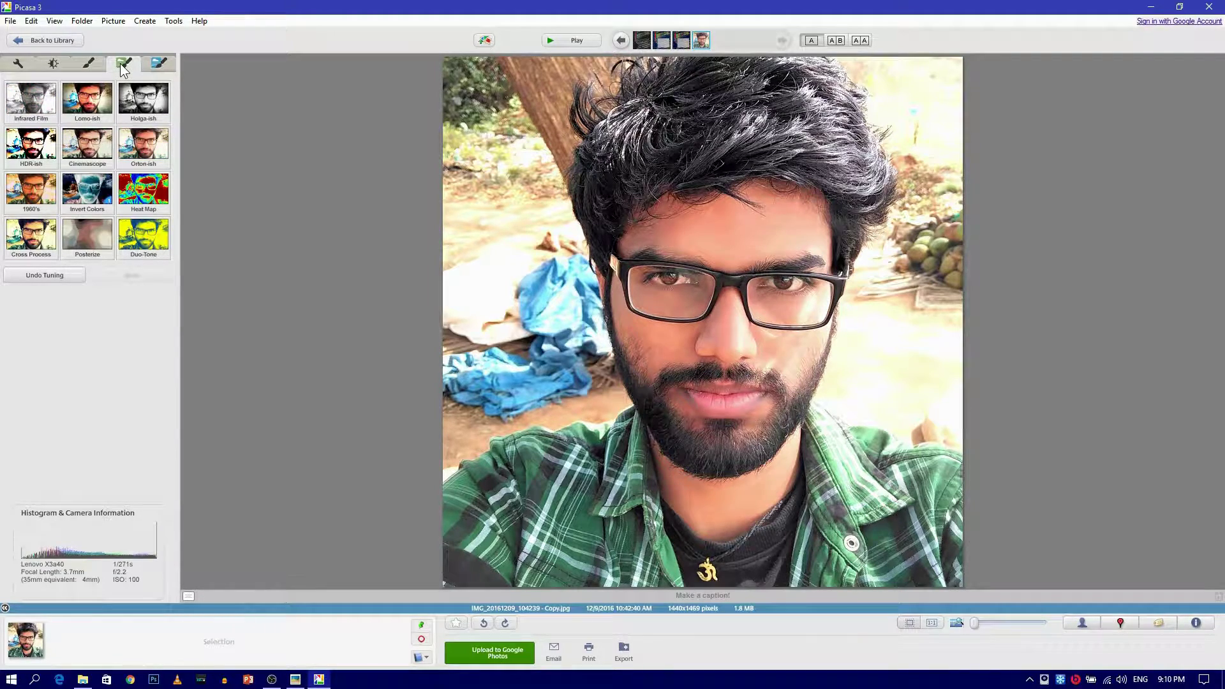
{"action": "left_click", "coordinate": [31, 150]}
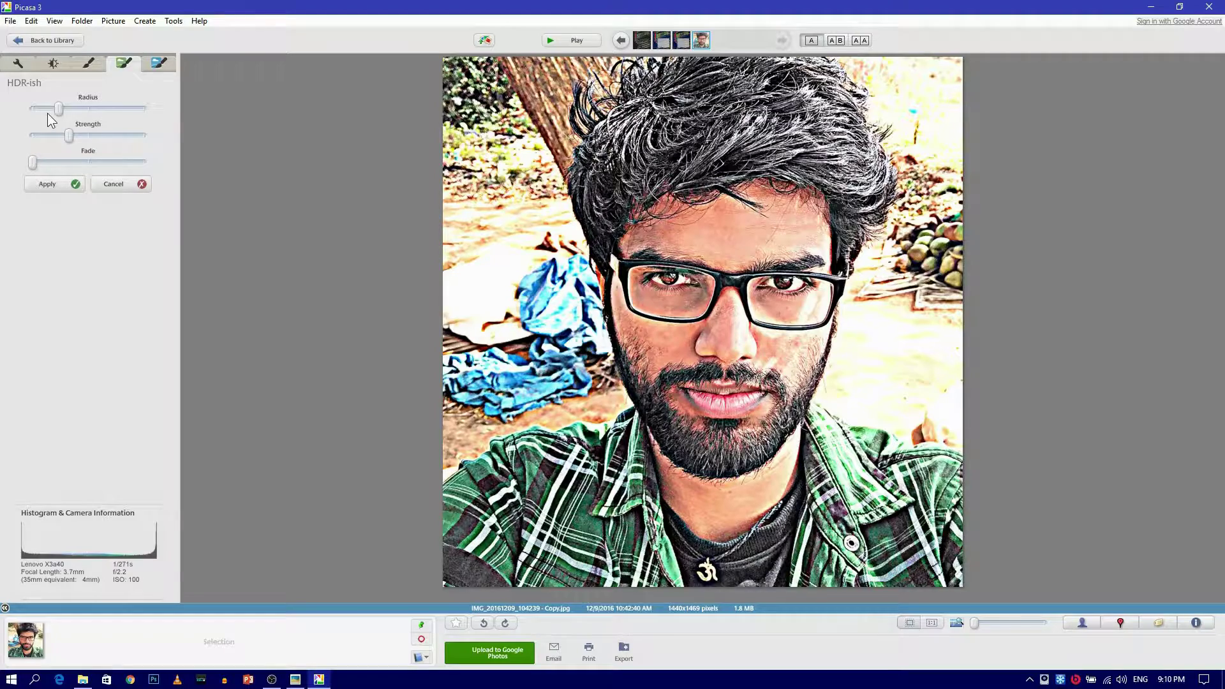
{"action": "left_click", "coordinate": [57, 107]}
{"action": "left_click_drag", "start_coordinate": [143, 115], "coordinate": [147, 115]}
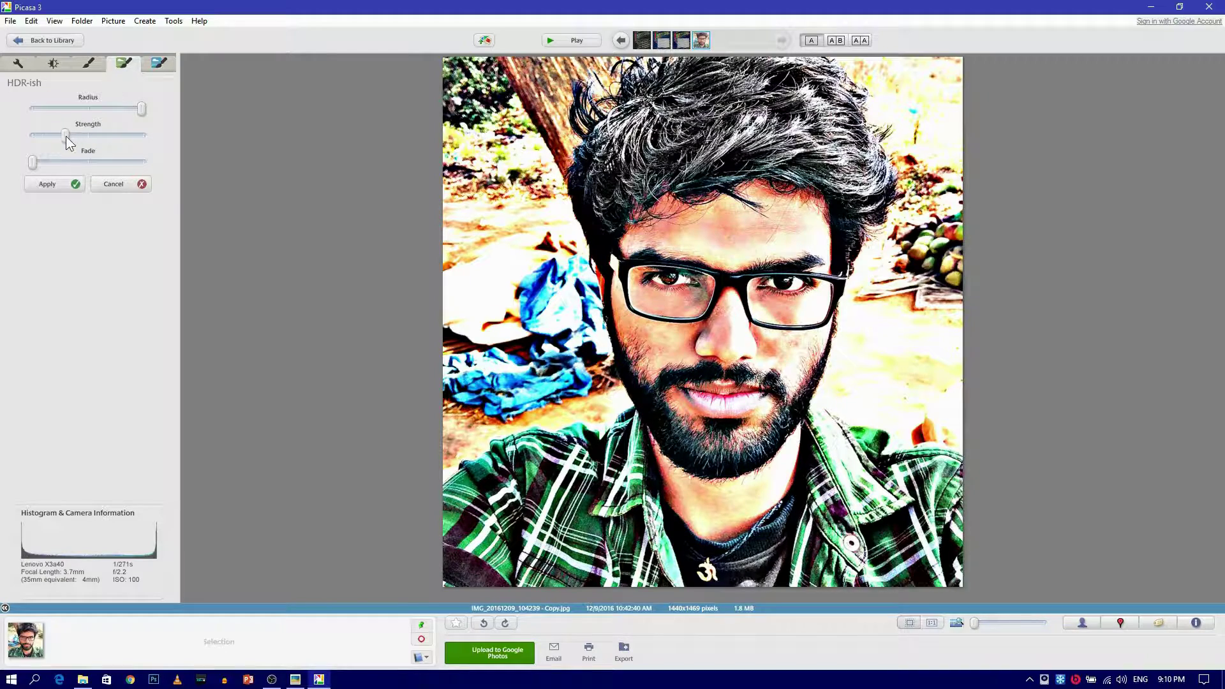
{"action": "left_click_drag", "start_coordinate": [39, 135], "coordinate": [23, 129]}
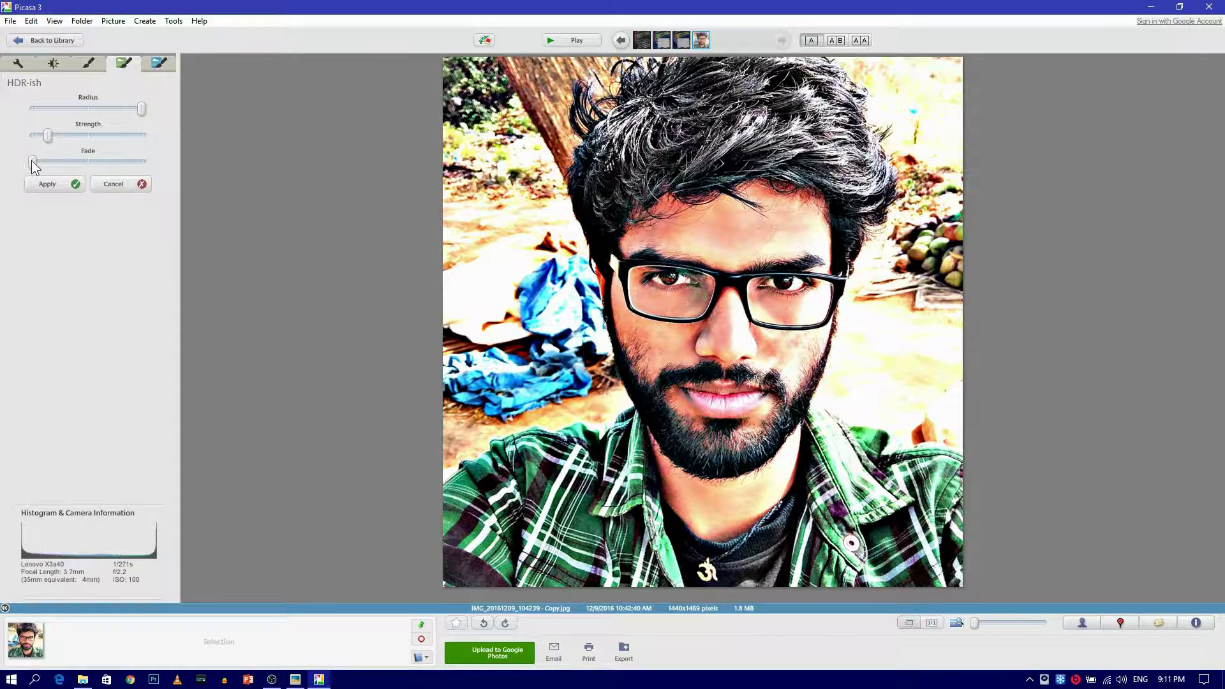
{"action": "left_click_drag", "start_coordinate": [32, 159], "coordinate": [48, 163]}
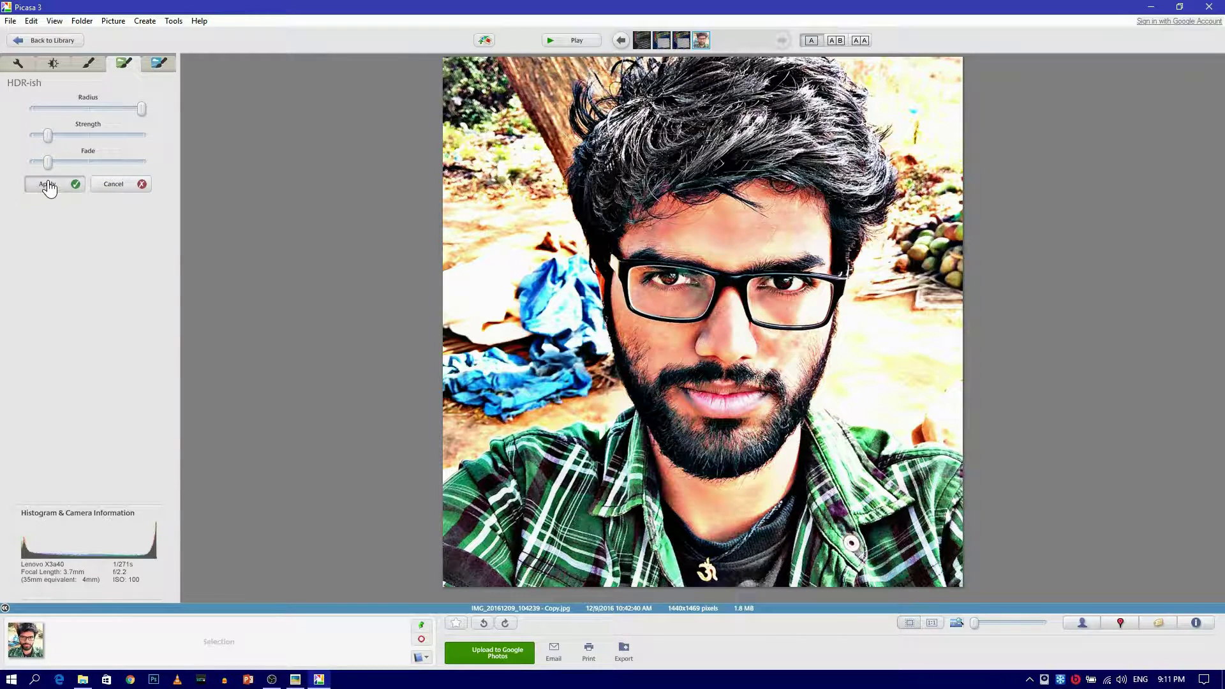
{"action": "left_click", "coordinate": [49, 185]}
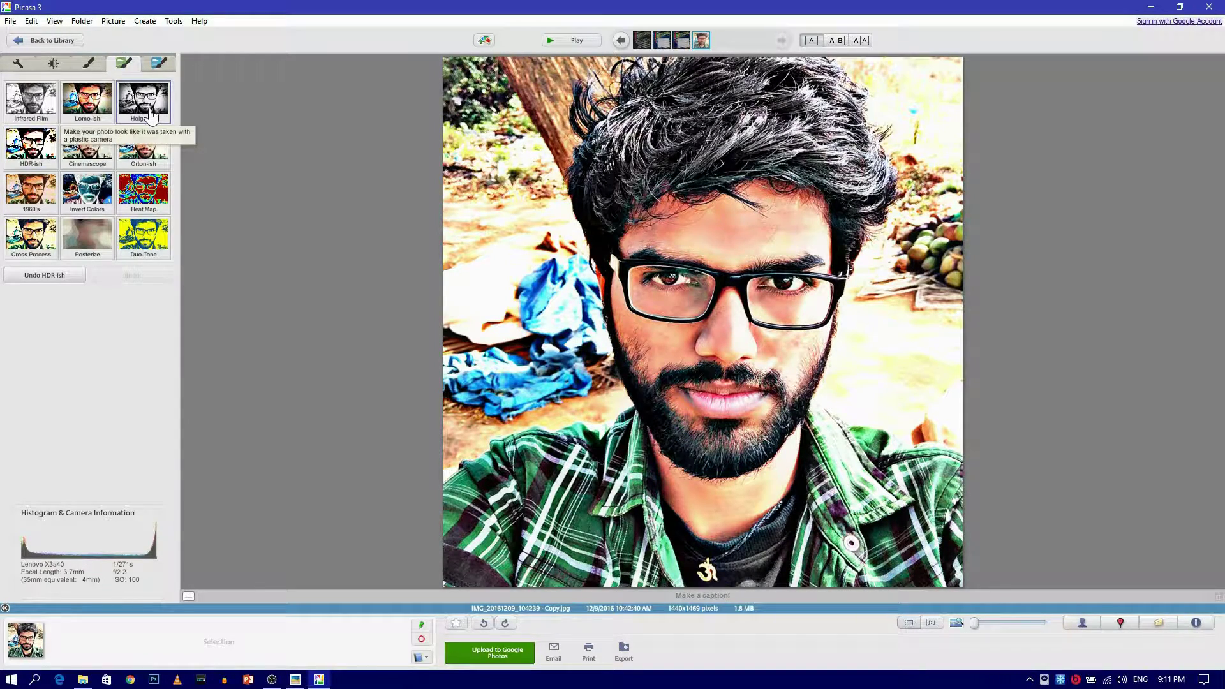
- Apply the Tint effect with a red colour and zero fade
{"action": "left_click", "coordinate": [154, 67]}
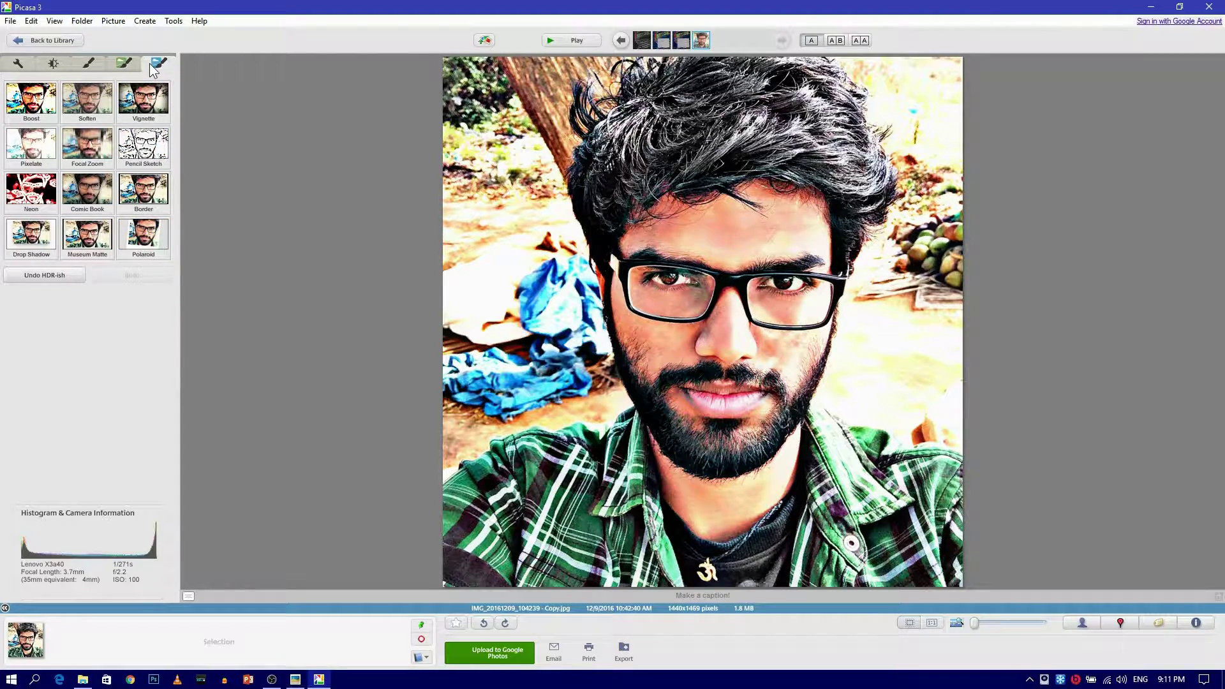
{"action": "left_click", "coordinate": [125, 64]}
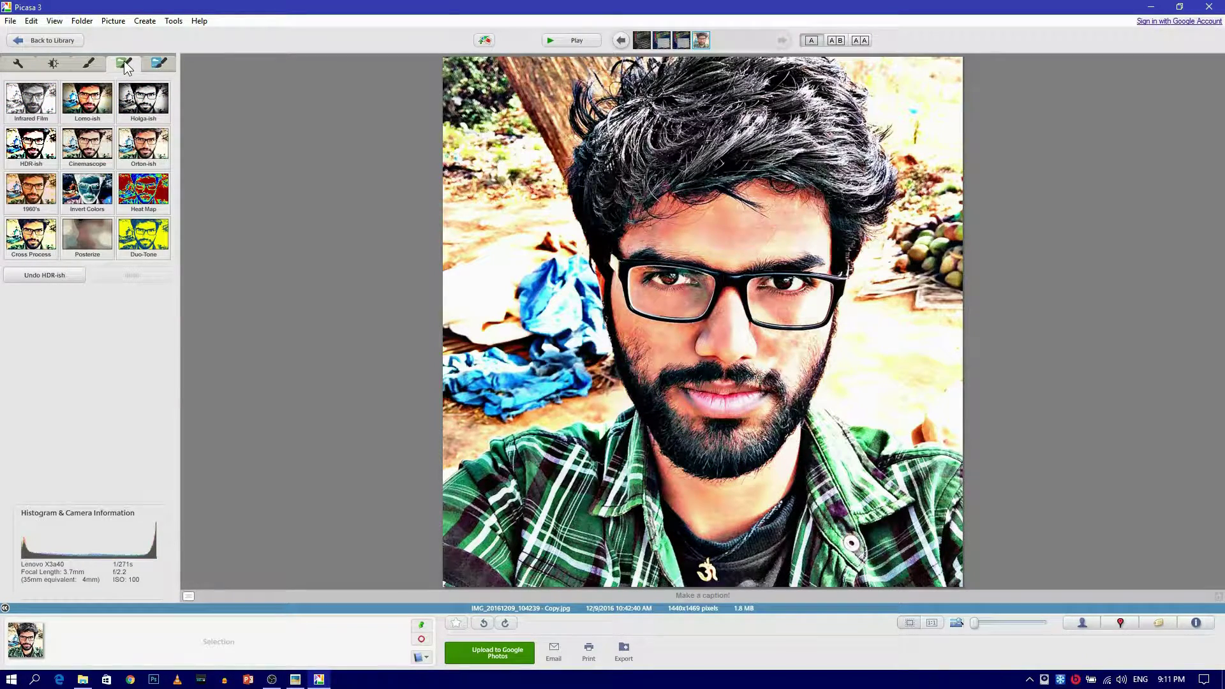
{"action": "left_click", "coordinate": [90, 62]}
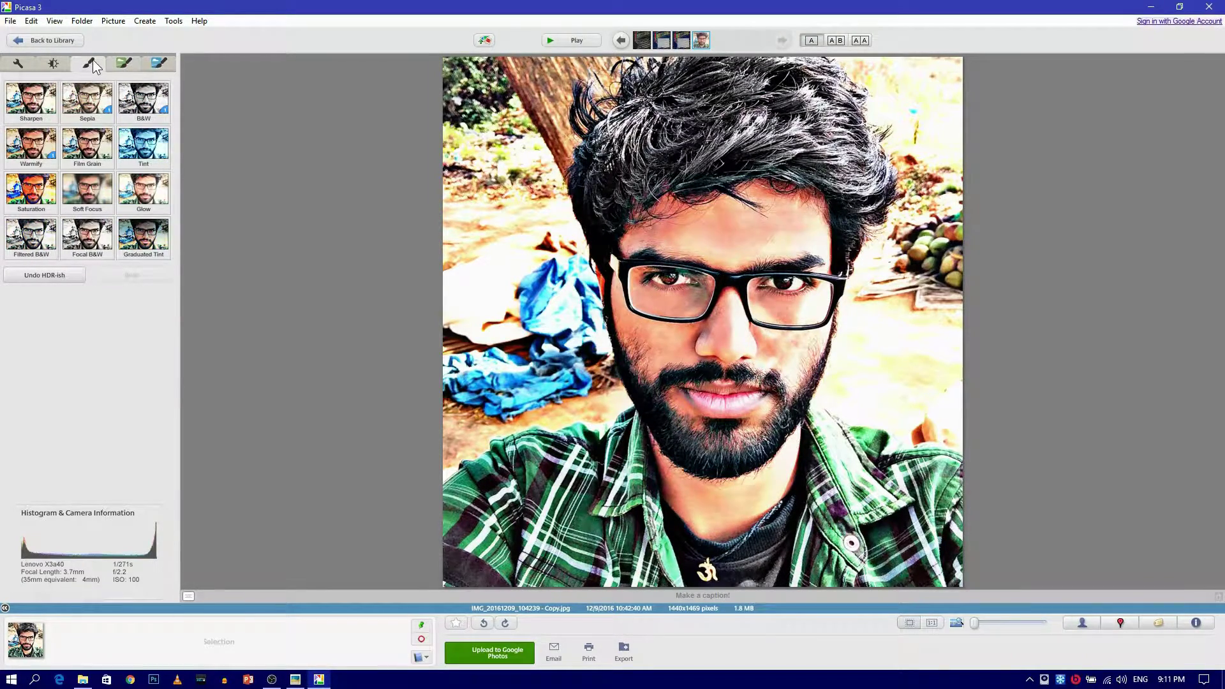
{"action": "left_click", "coordinate": [142, 156]}
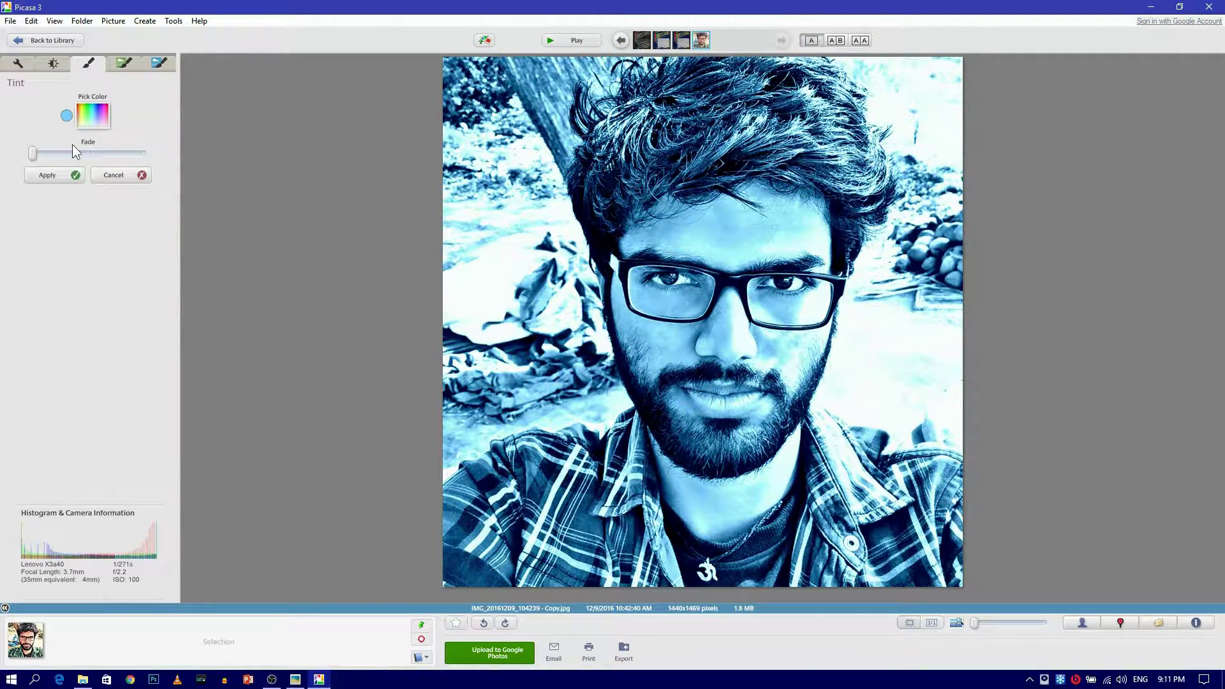
{"action": "left_click", "coordinate": [93, 115]}
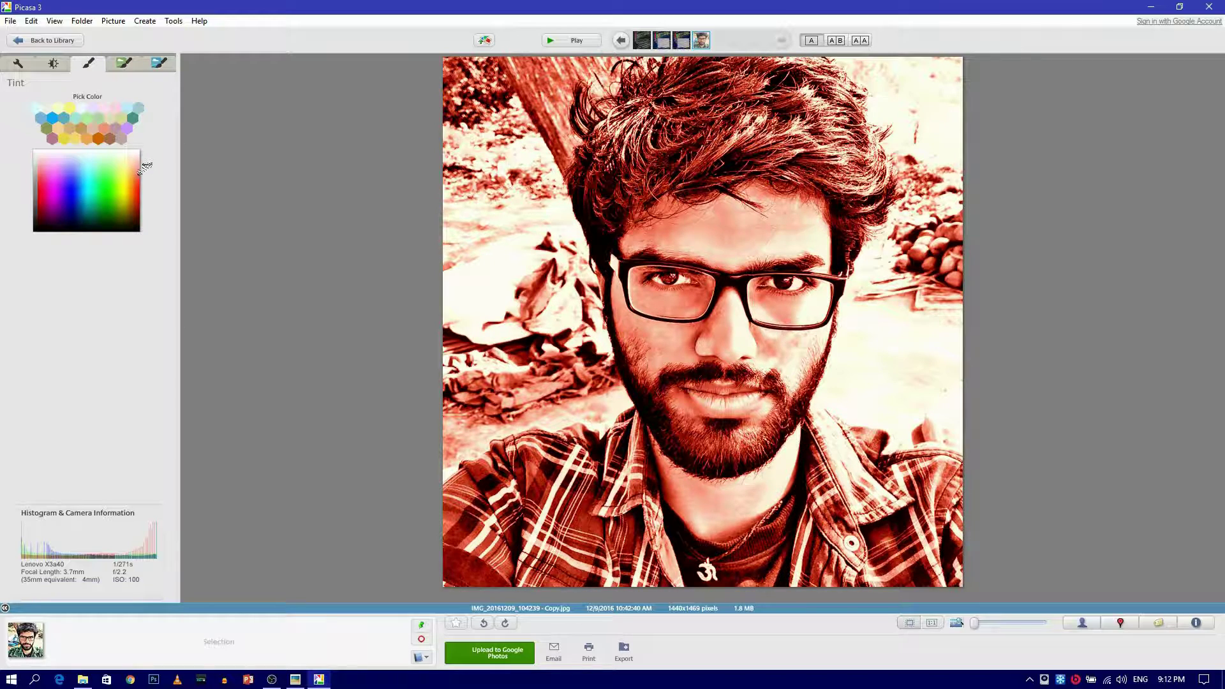
{"action": "left_click", "coordinate": [136, 175]}
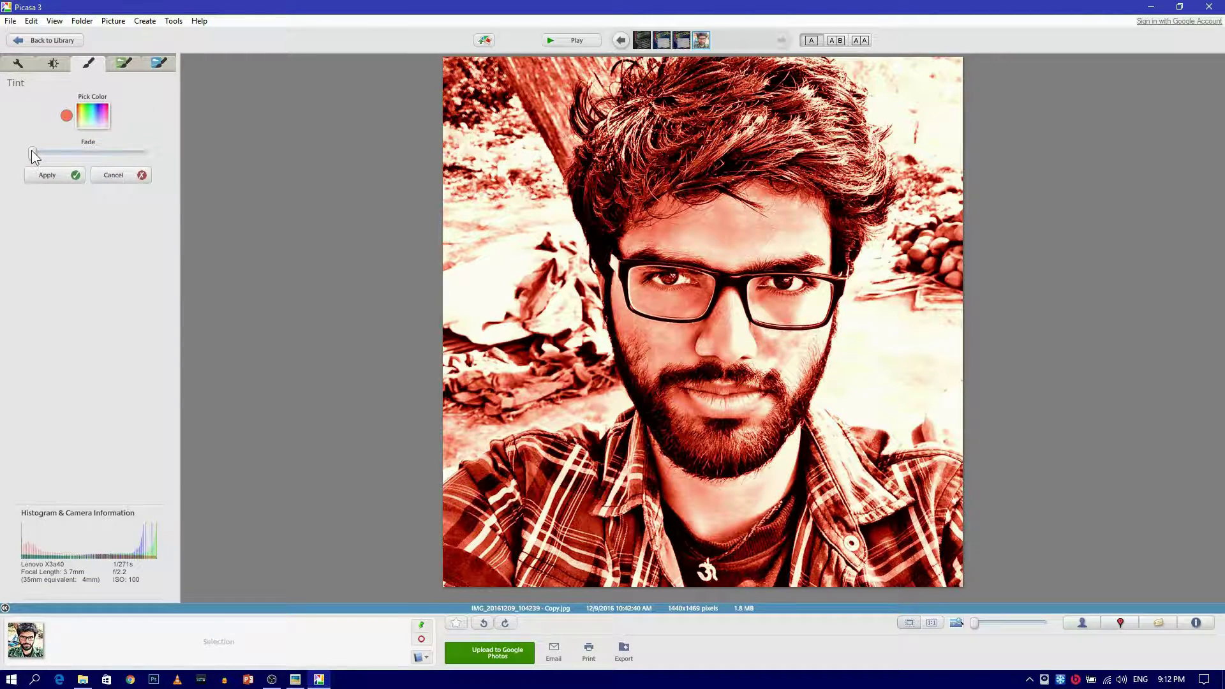
{"action": "mouse_move", "coordinate": [34, 156]}
{"action": "left_mouse_down"}
{"action": "mouse_move", "coordinate": [59, 157]}
{"action": "mouse_move", "coordinate": [20, 153]}
{"action": "left_mouse_up"}
{"action": "left_click", "coordinate": [47, 176]}
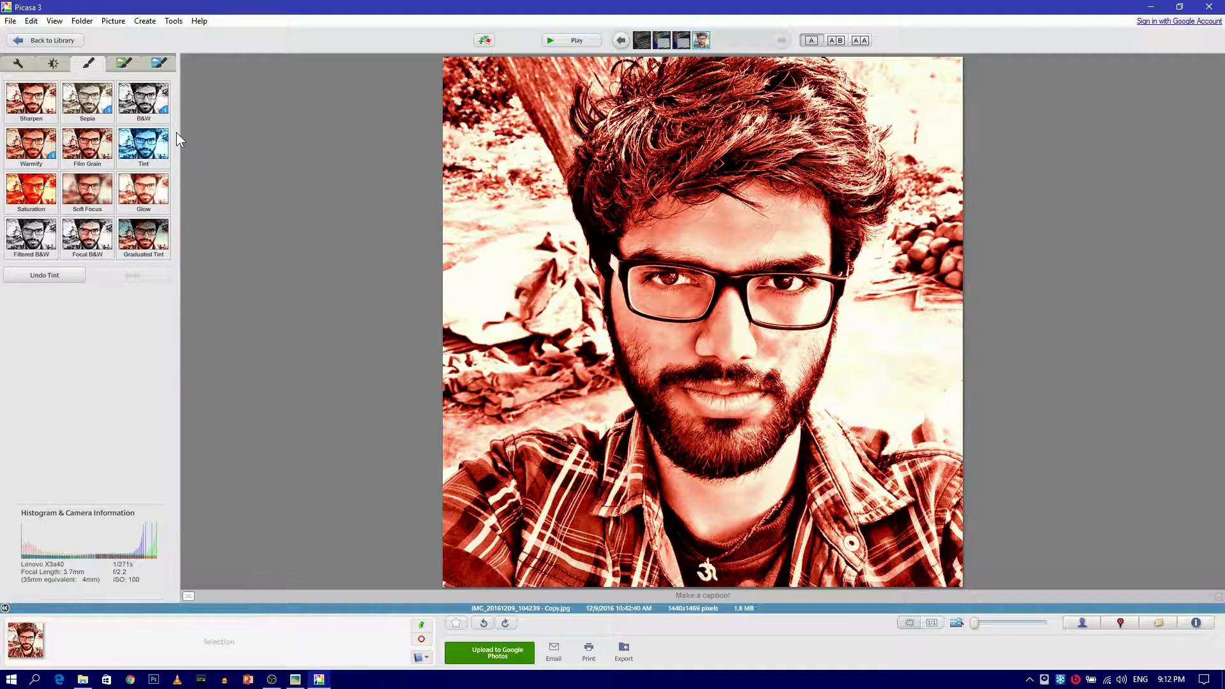
- Apply a second HDR-ish at minimum strength with a moderate fade
{"action": "left_click", "coordinate": [159, 67]}
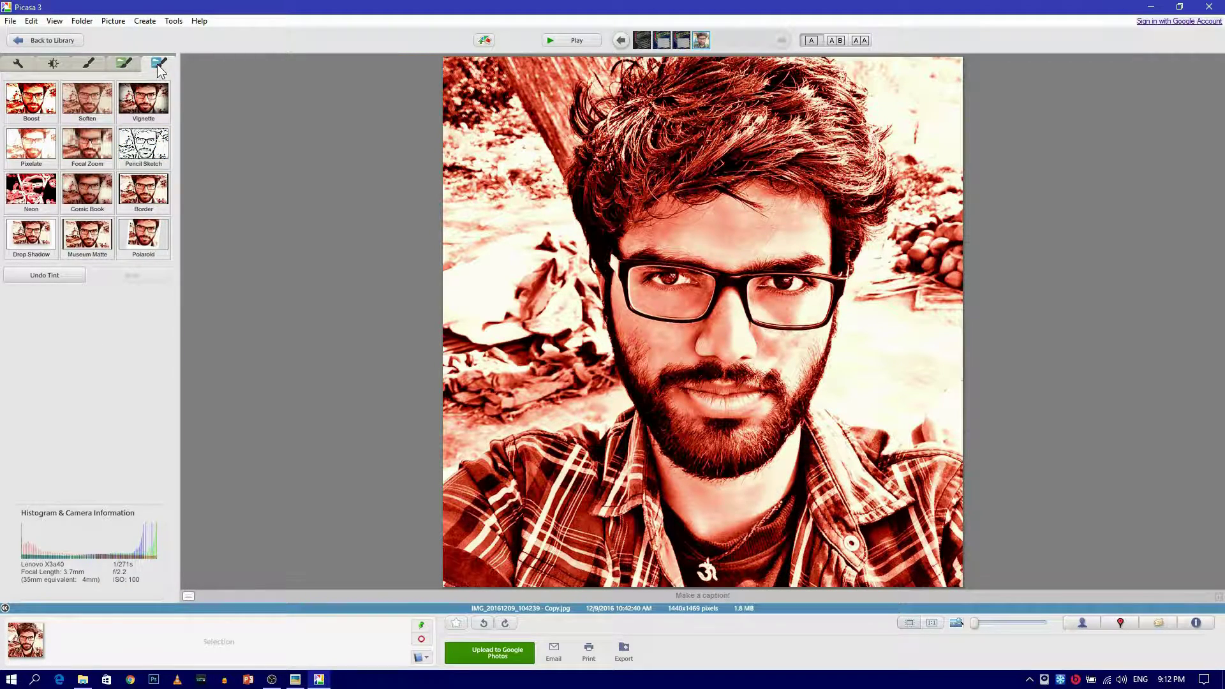
{"action": "left_click", "coordinate": [121, 65]}
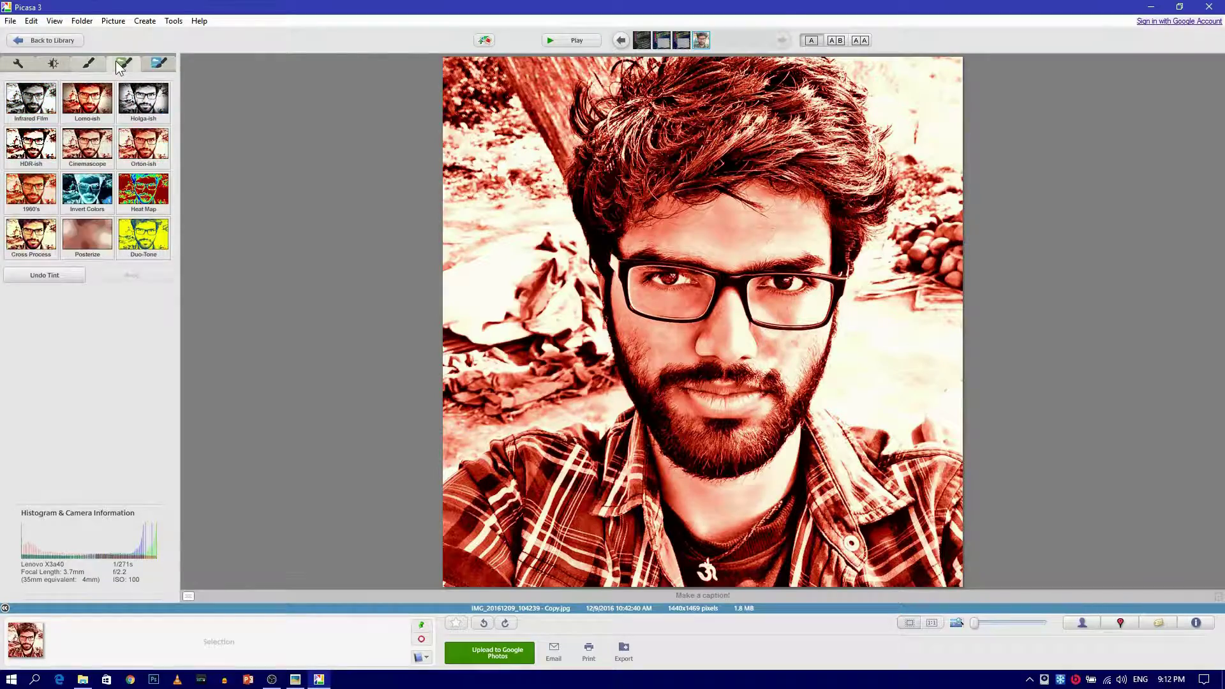
{"action": "left_click", "coordinate": [25, 145]}
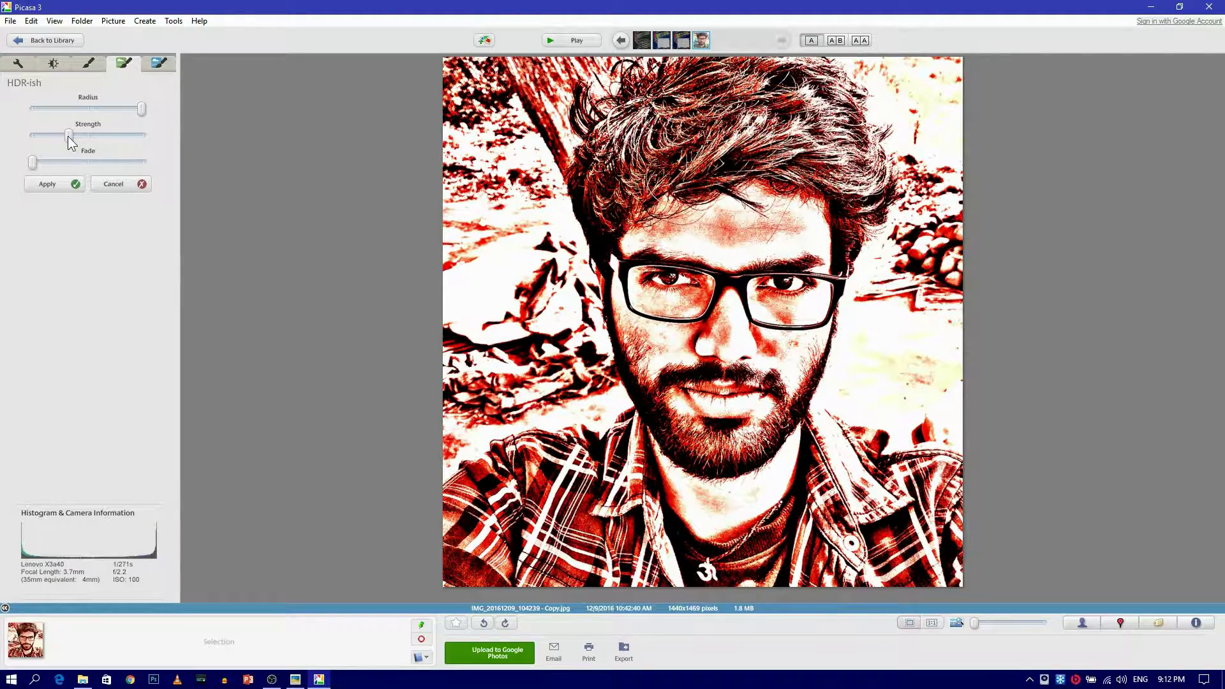
{"action": "left_click_drag", "start_coordinate": [69, 136], "coordinate": [21, 135]}
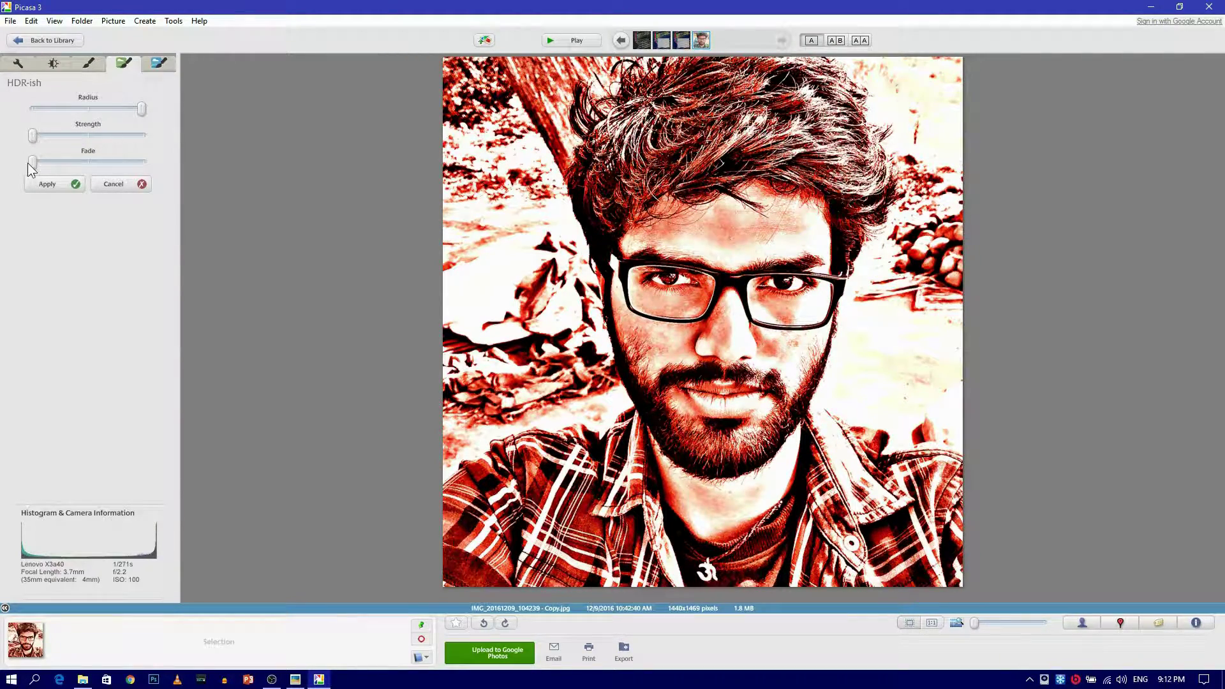
{"action": "left_click_drag", "start_coordinate": [63, 163], "coordinate": [85, 165]}
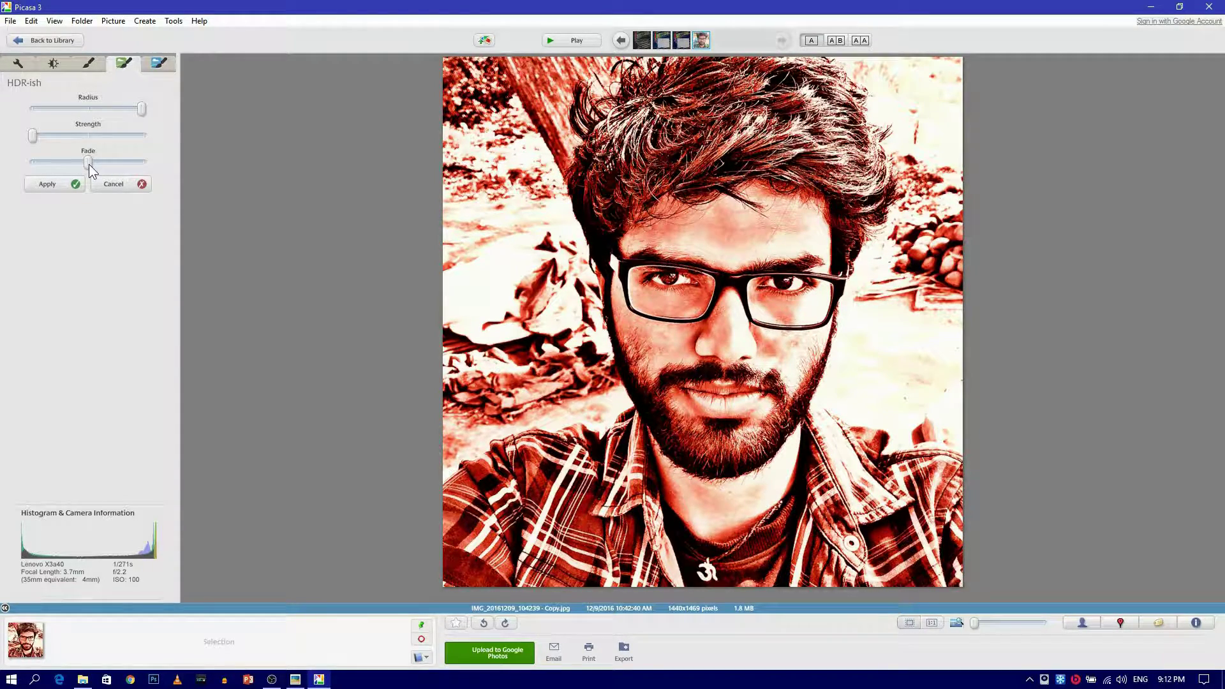
{"action": "left_click_drag", "start_coordinate": [89, 162], "coordinate": [115, 165]}
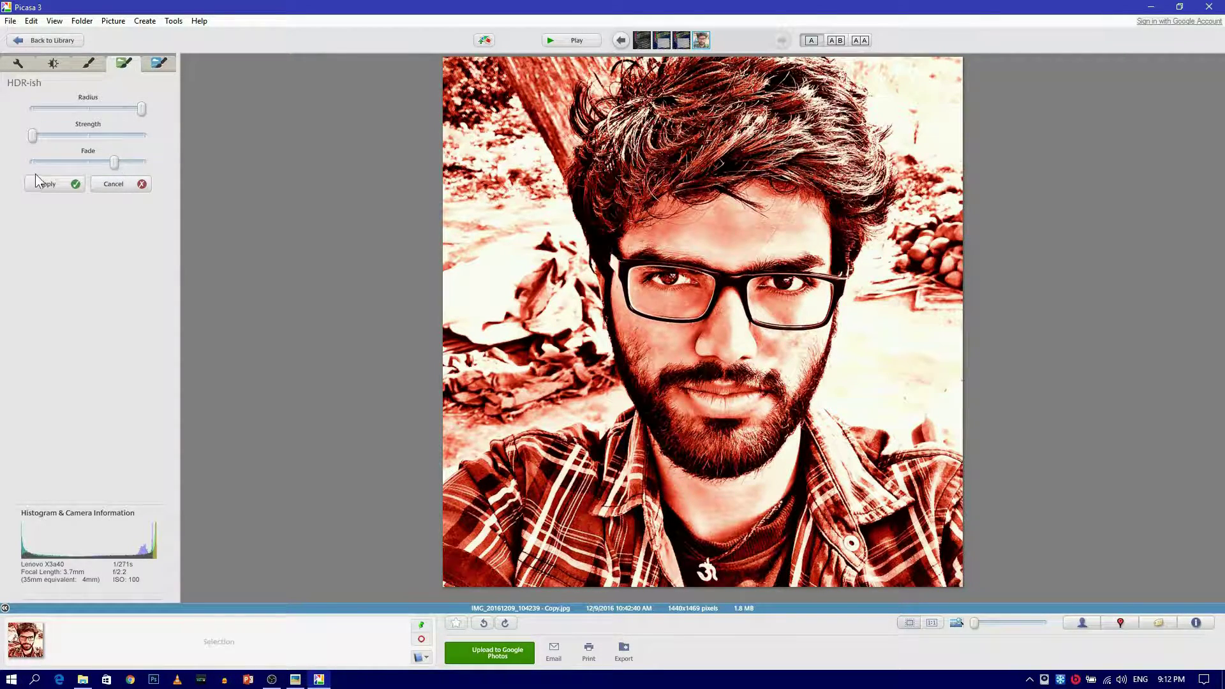
{"action": "left_click", "coordinate": [48, 185]}
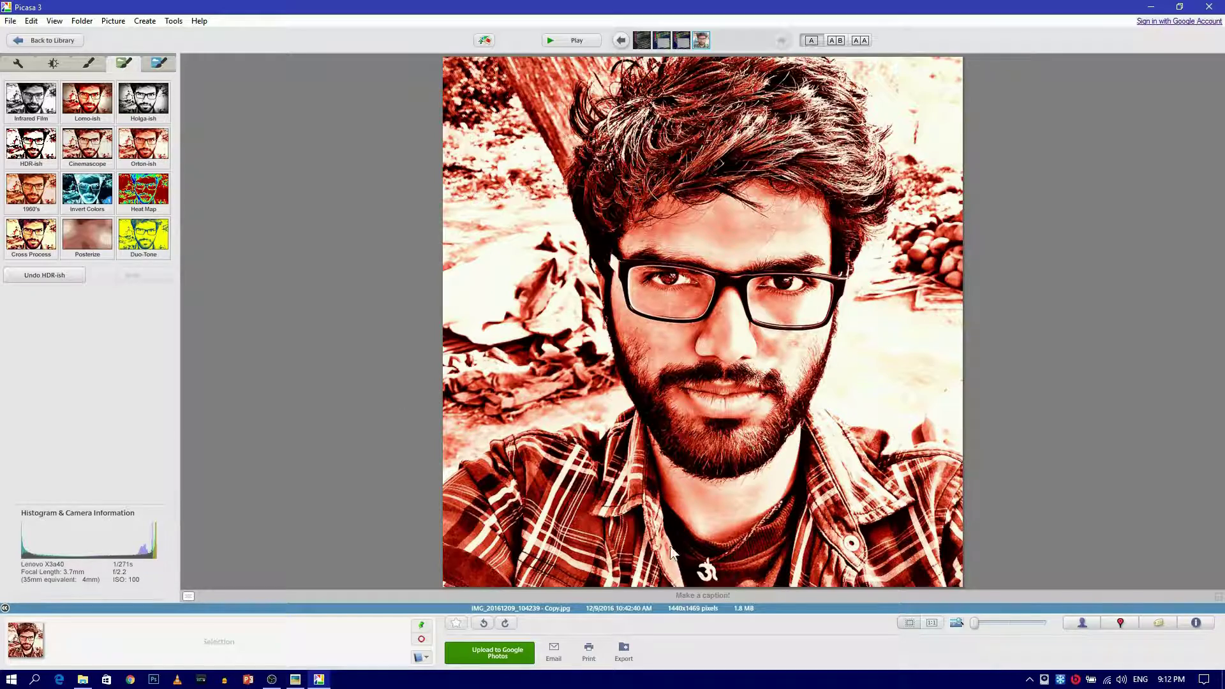
- Export the edited selfie at original size to the Desktop folder
{"action": "left_click", "coordinate": [989, 623]}
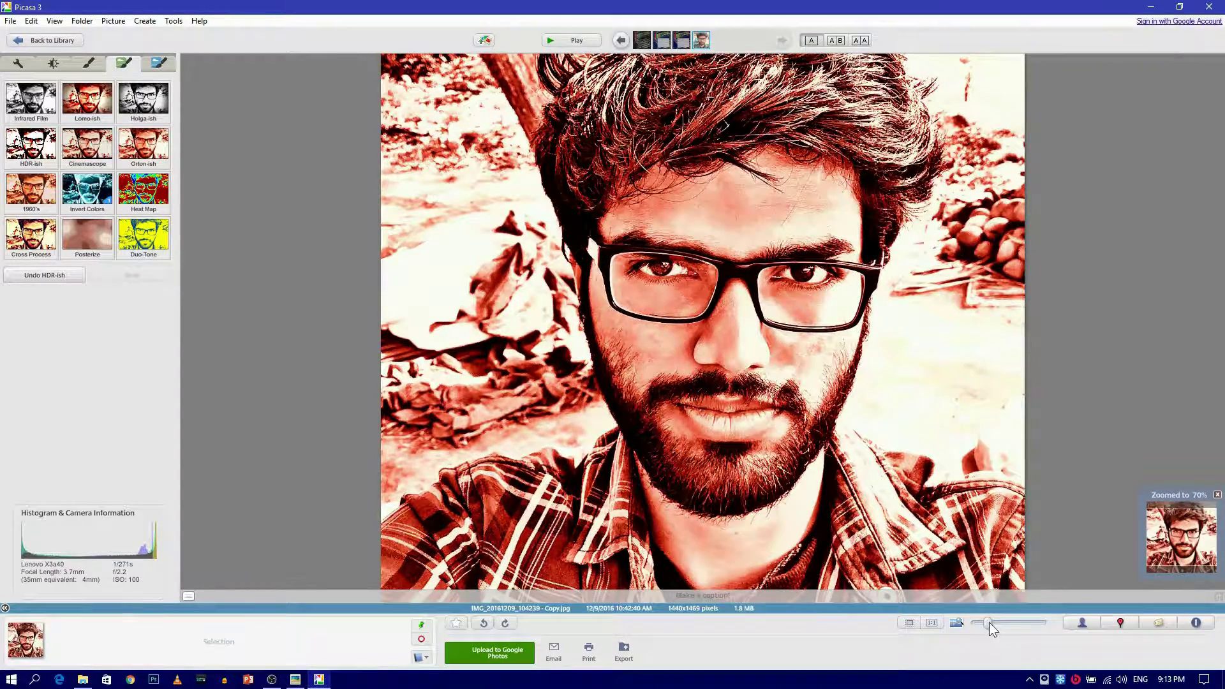
{"action": "left_click_drag", "start_coordinate": [989, 622], "coordinate": [1003, 622]}
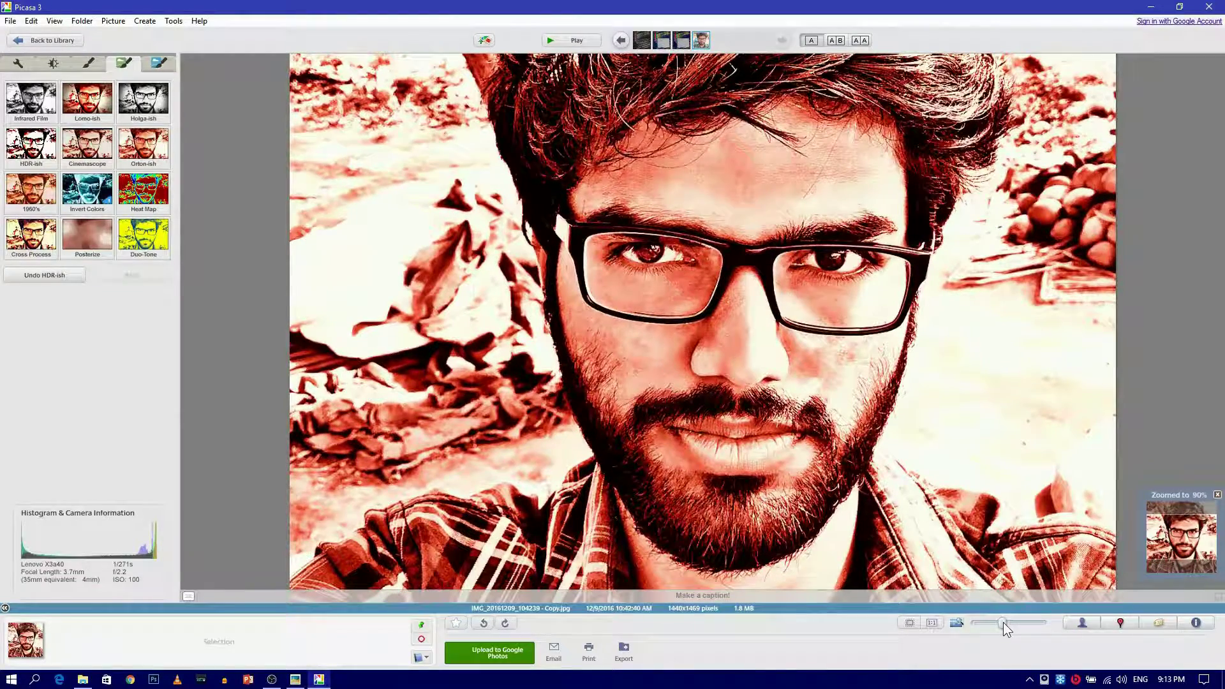
{"action": "left_click_drag", "start_coordinate": [1003, 622], "coordinate": [974, 622]}
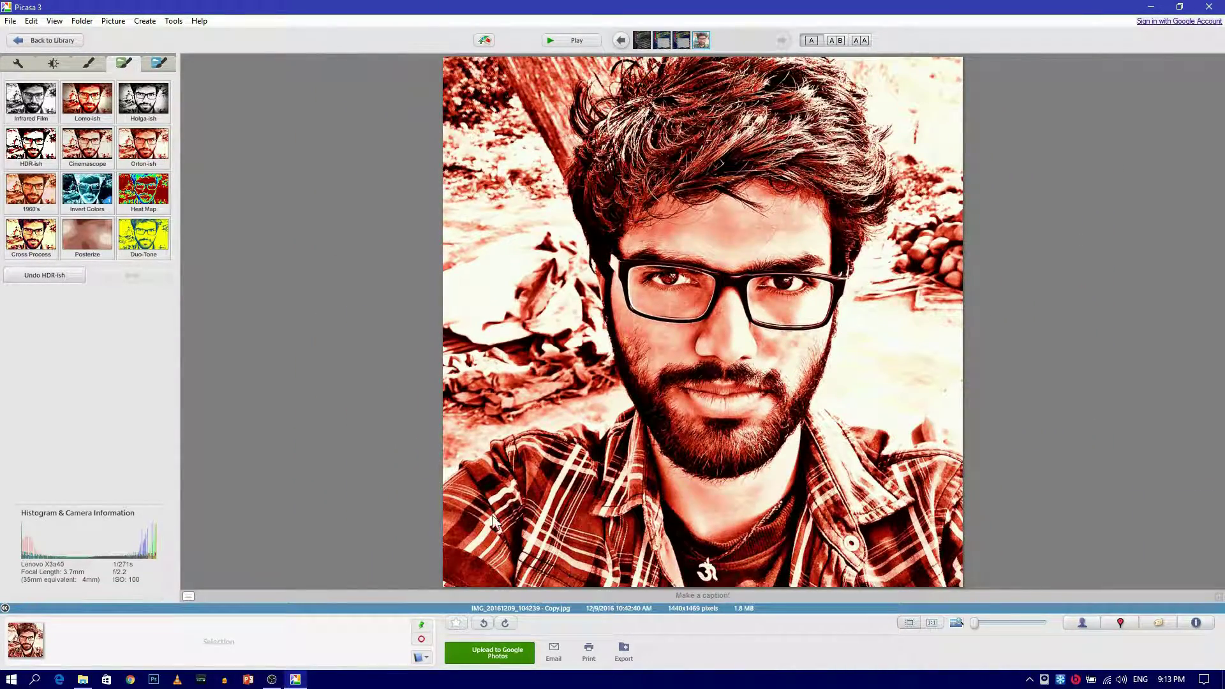
{"action": "left_click", "coordinate": [623, 651]}
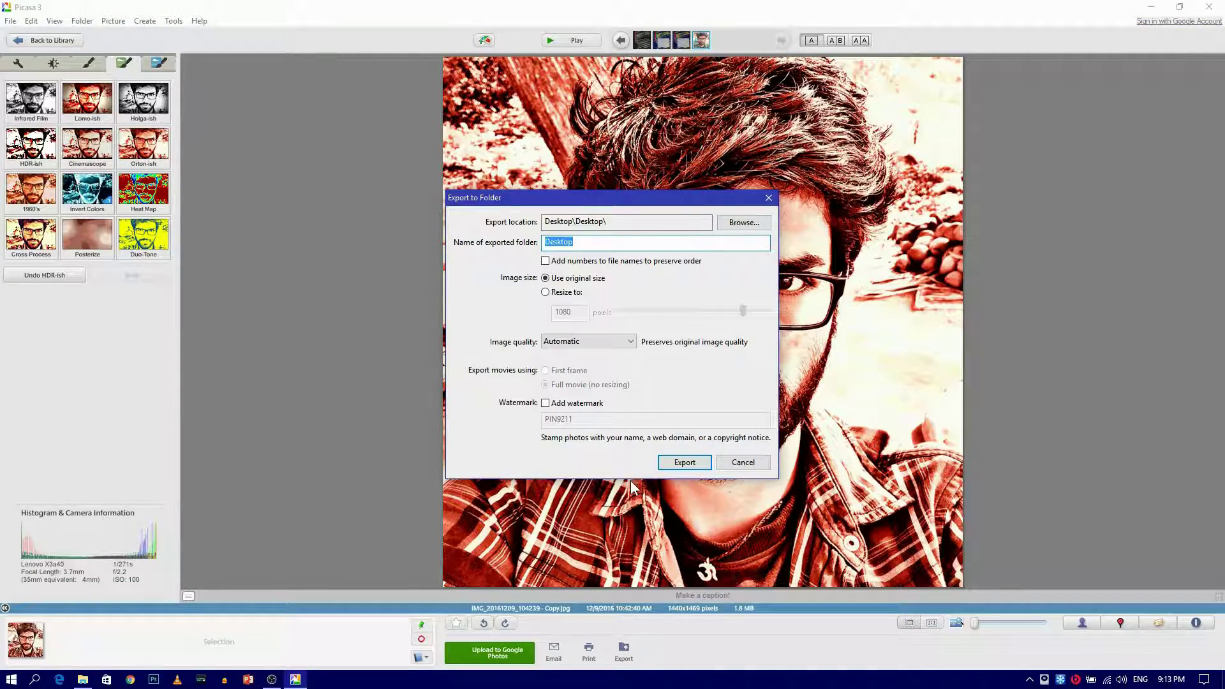
{"action": "left_click", "coordinate": [677, 464]}
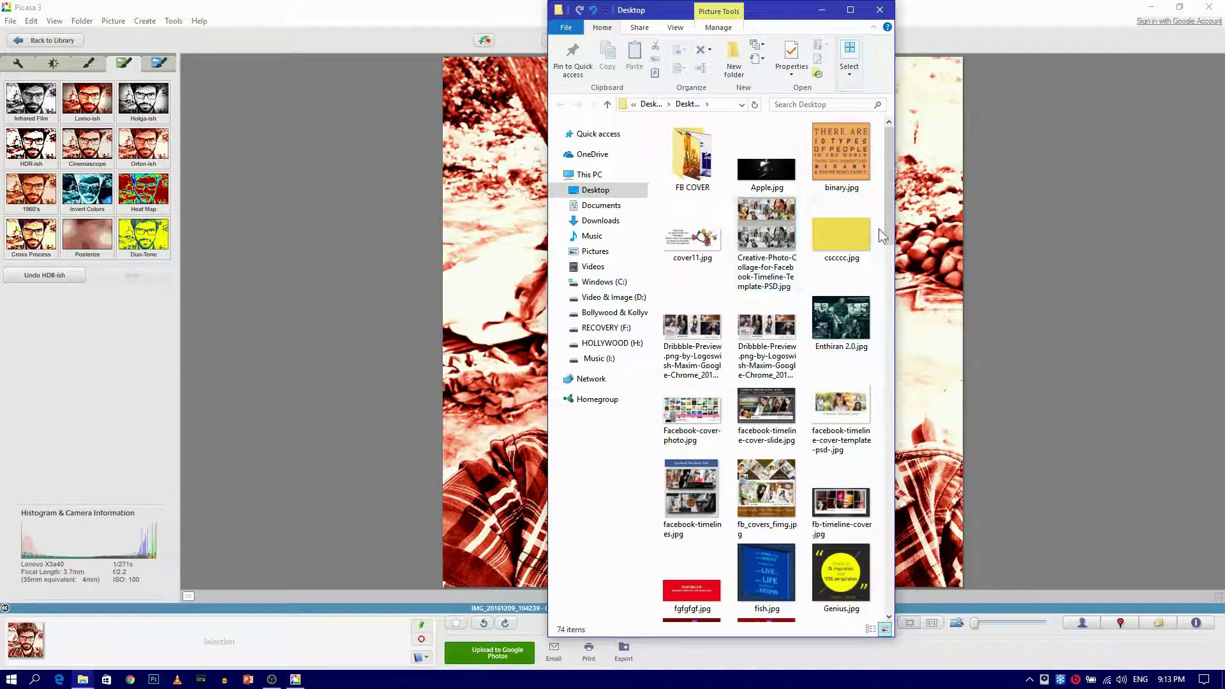
- Open the exported Copy-002.jpg from the Desktop folder in Picasa Photo Viewer and zoom in
{"action": "left_click_drag", "start_coordinate": [888, 204], "coordinate": [883, 414]}
{"action": "double_click", "coordinate": [767, 267]}
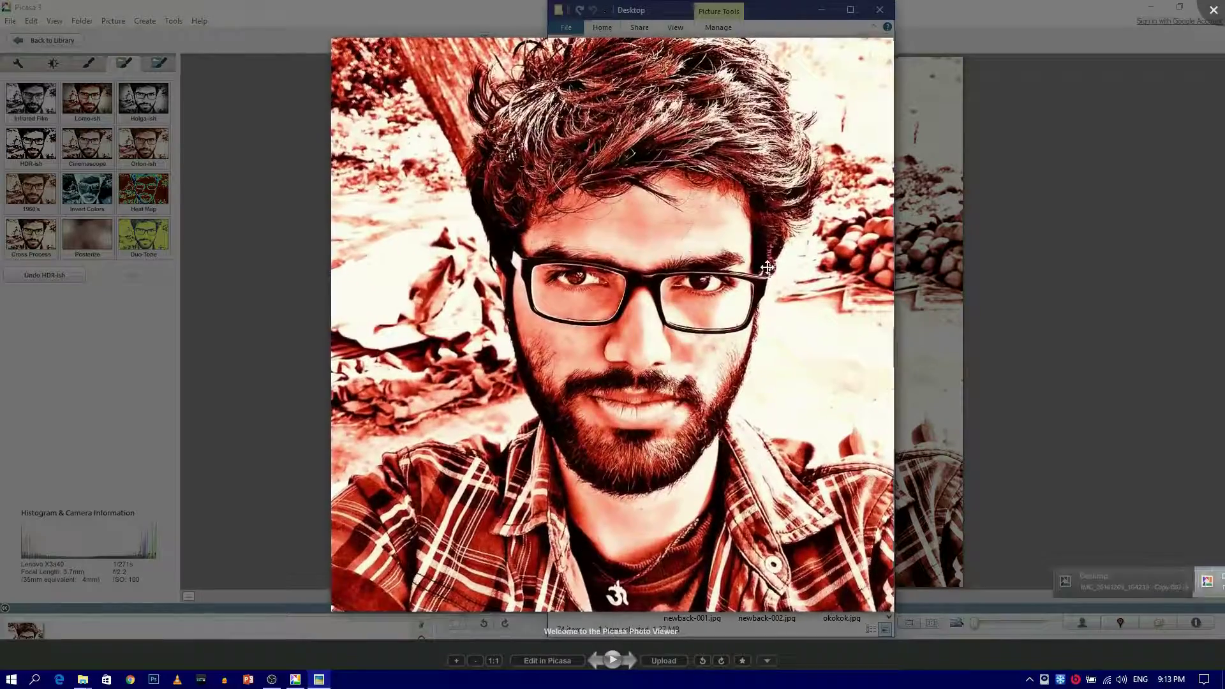
{"action": "scroll", "coordinate": [759, 307], "scroll_direction": "up", "scroll_amount": 2}
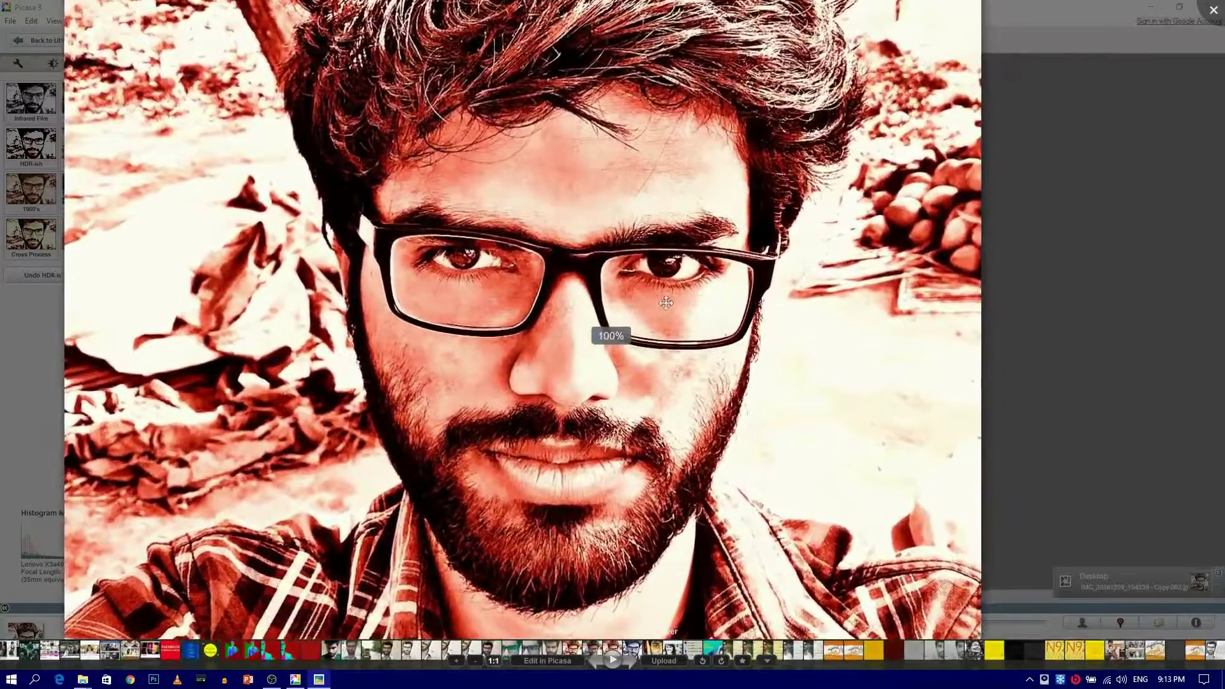